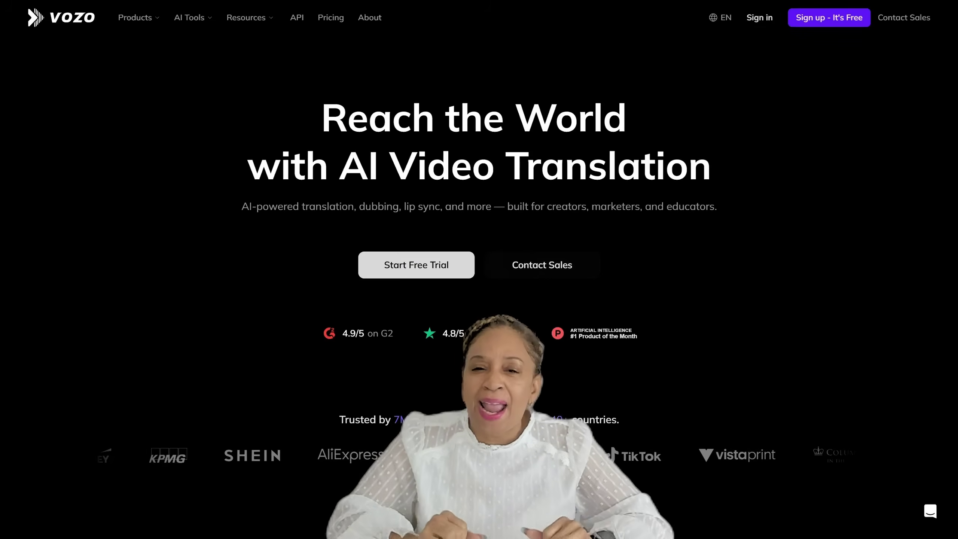
Step: Look through the Vozo homepage's feature overview, including voice cloning, lip sync, proofreading and subtitle translation
scroll(479, 265, "down", 5)
scroll(479, 264, "down", 15)
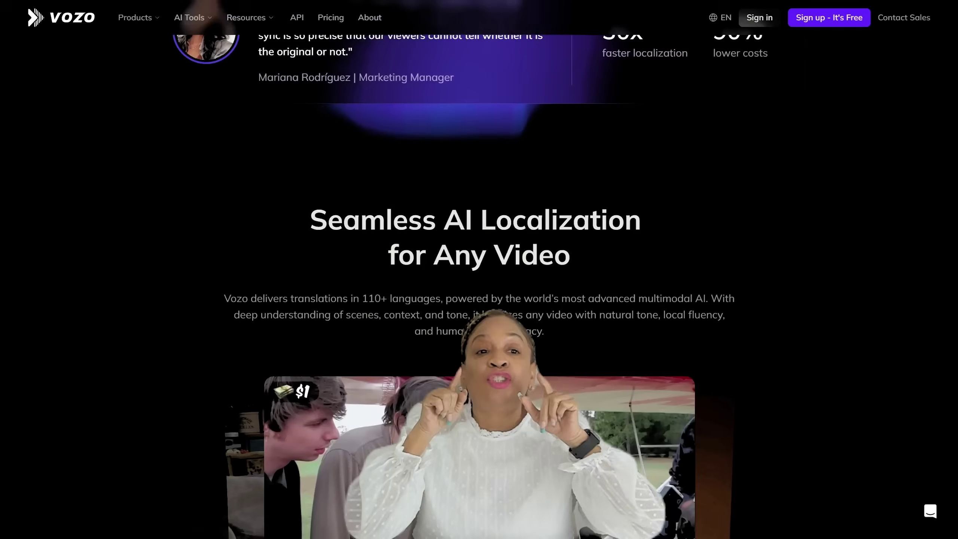
scroll(479, 265, "down", 5)
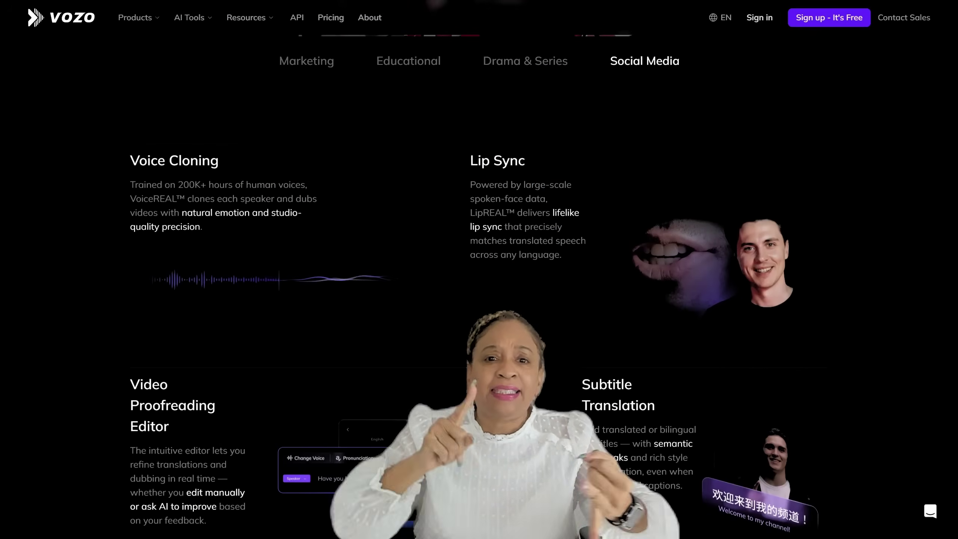
scroll(479, 264, "down", 1)
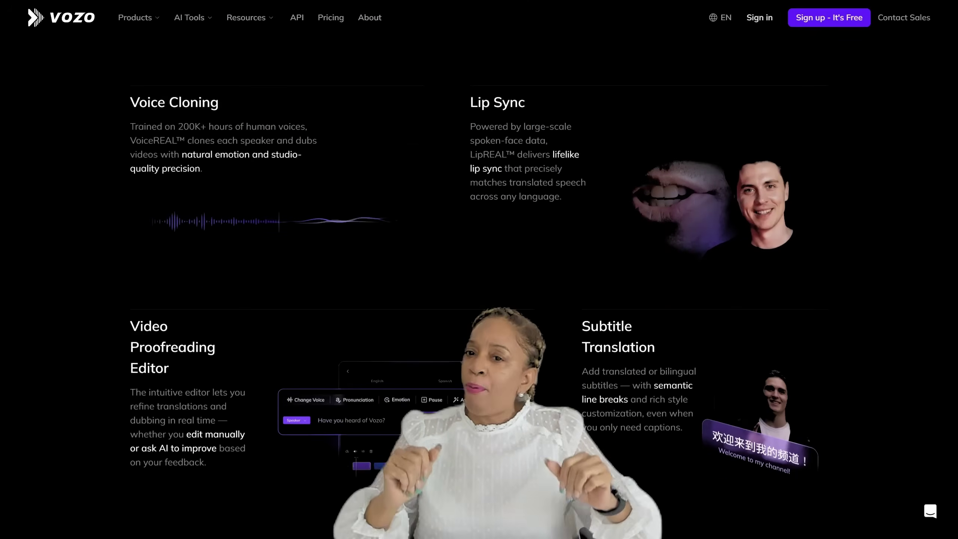
scroll(479, 264, "down", 1)
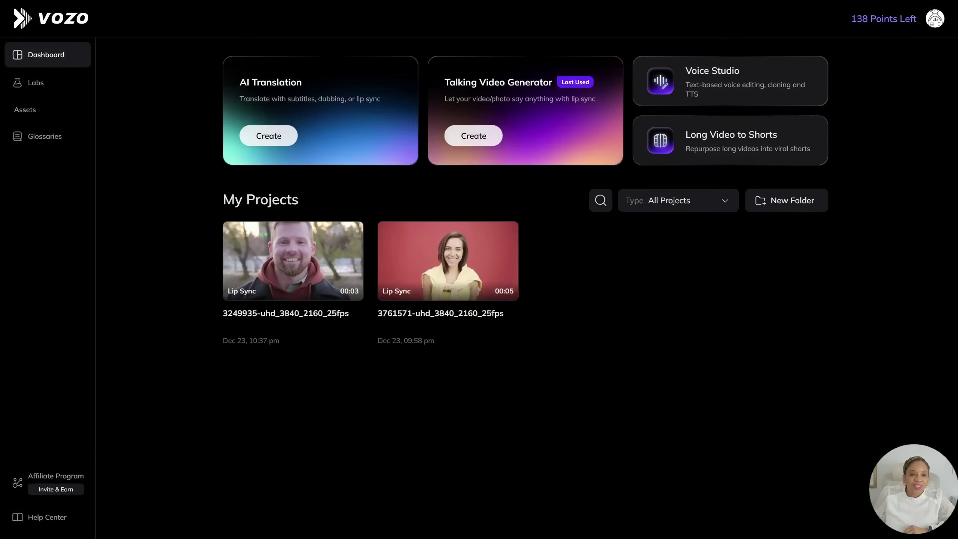
Step: Start a Talking Video Generator project from a video and upload the clip of the woman in the yoga outfit
left_click(473, 136)
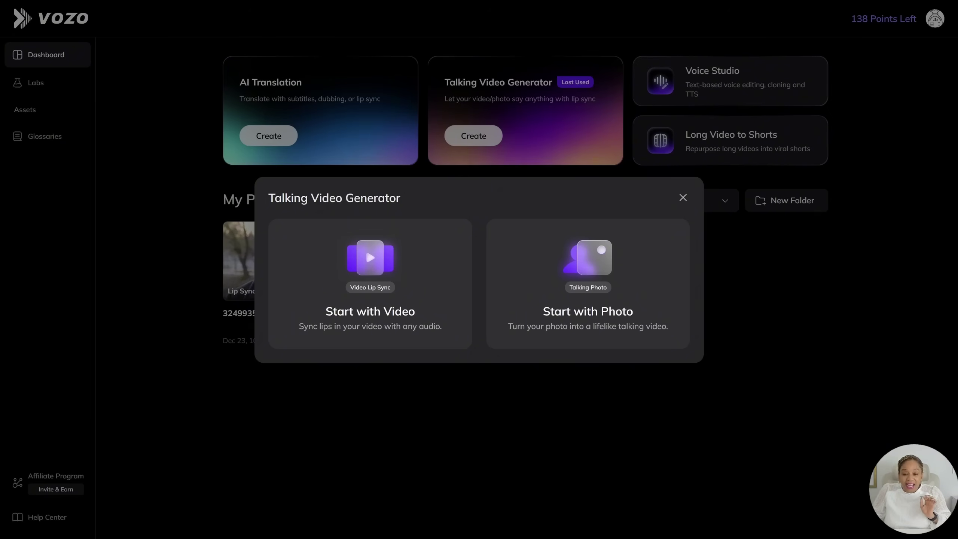
left_click(434, 332)
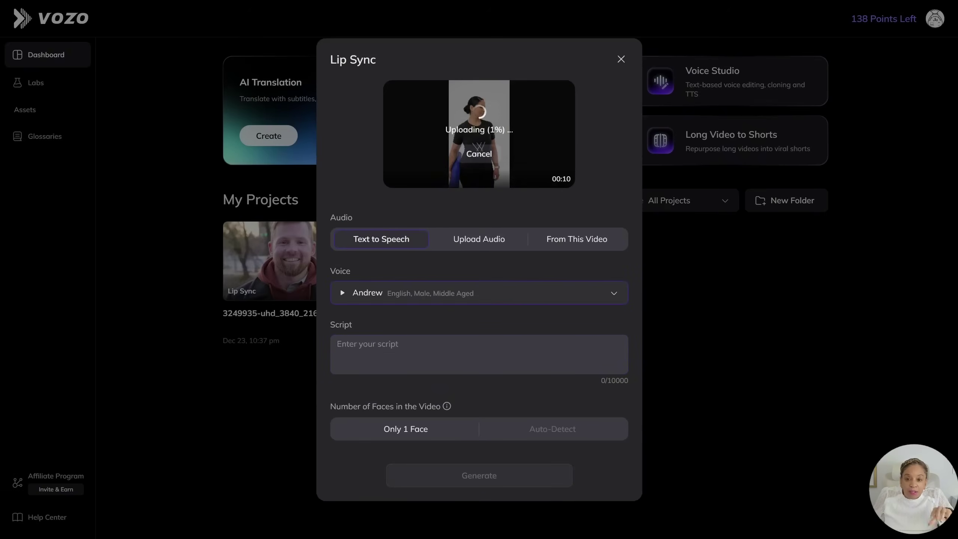
Step: Preview the Alice voice and filter the full AI voice library to English female voices
left_click(340, 288)
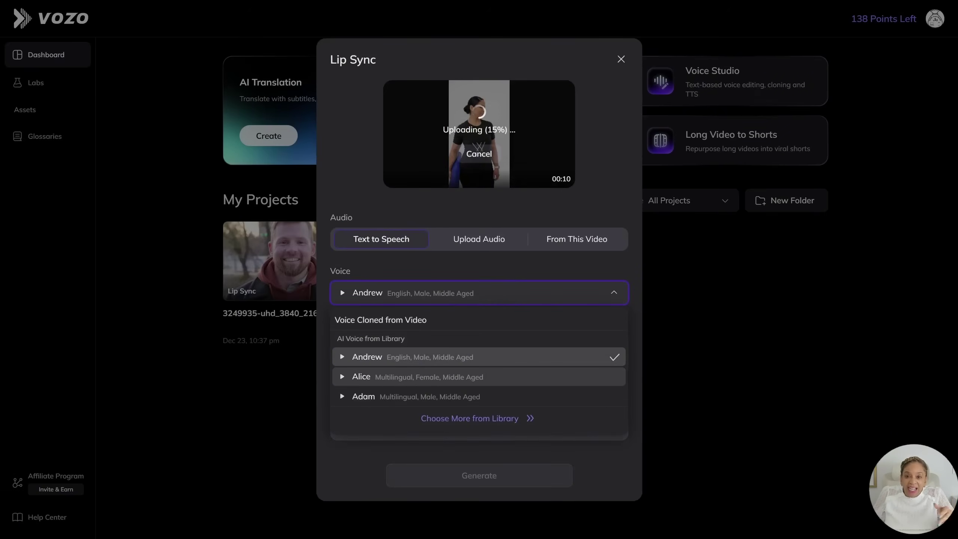
left_click(341, 376)
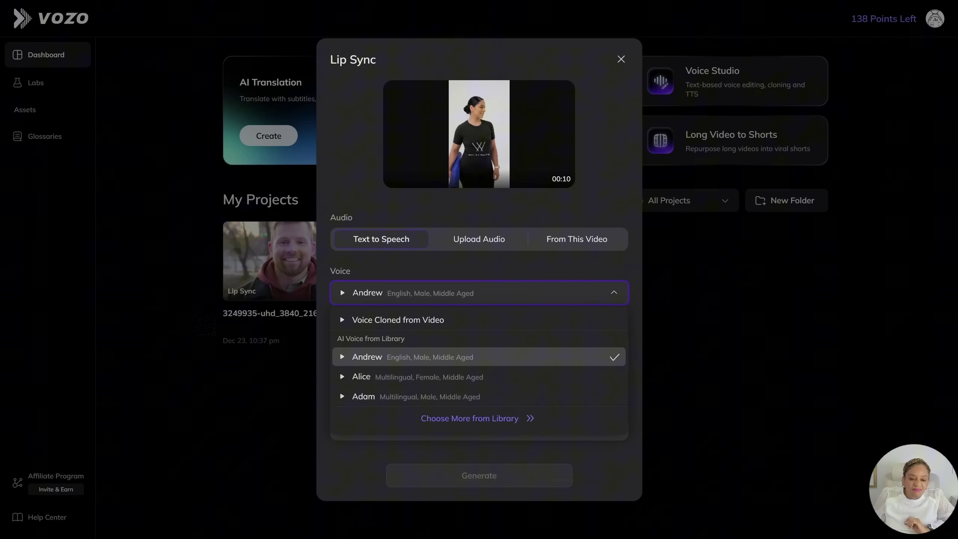
left_click(477, 418)
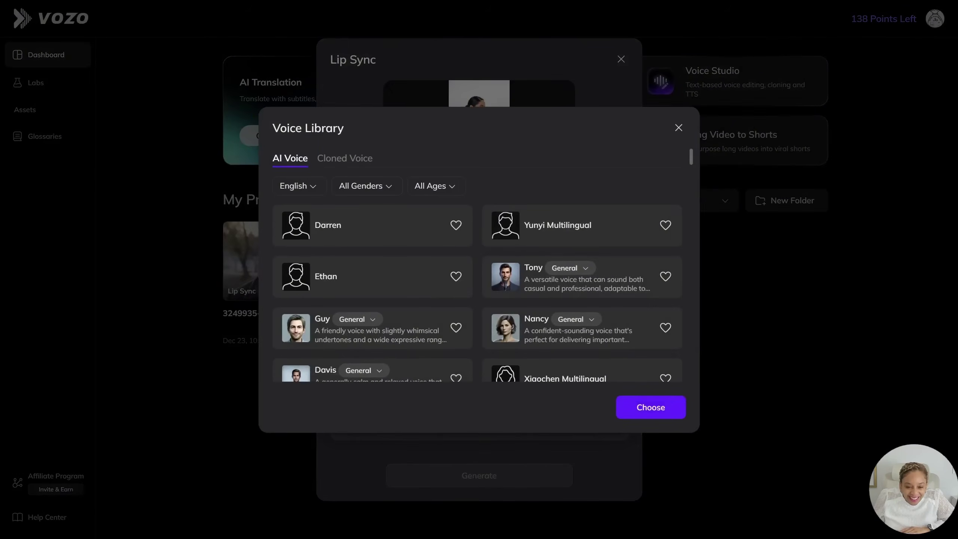
left_click(364, 185)
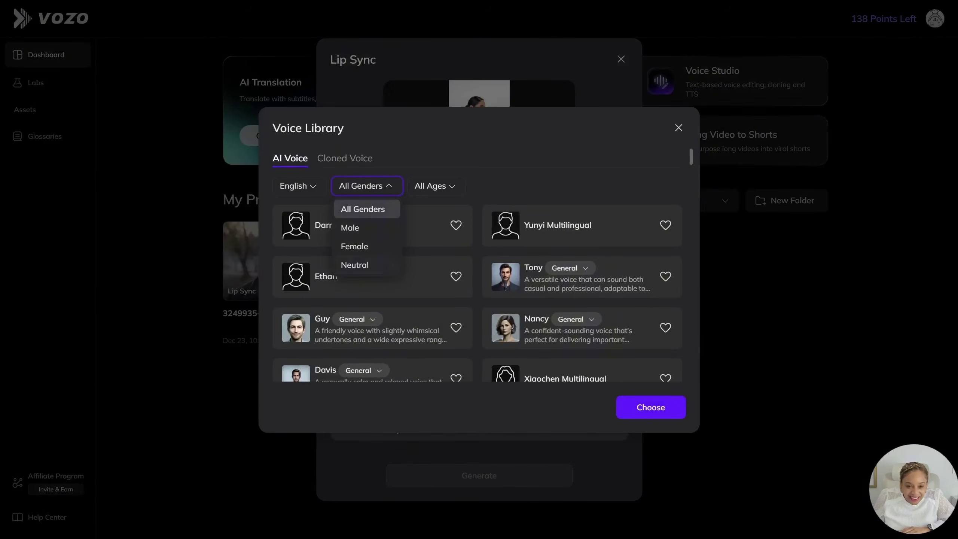
left_click(354, 246)
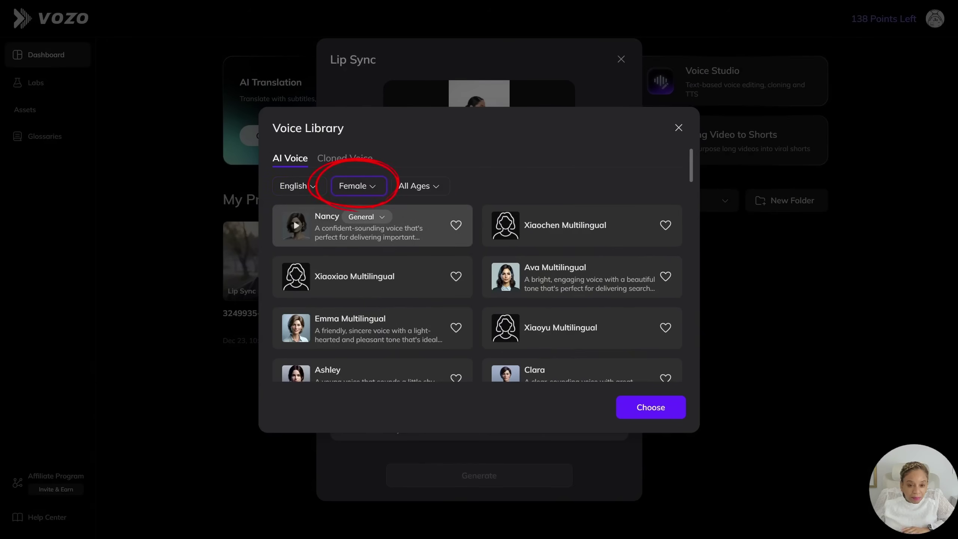
Step: Preview the Nancy voice and choose Ashley from the voice library for the lip sync
left_click(295, 226)
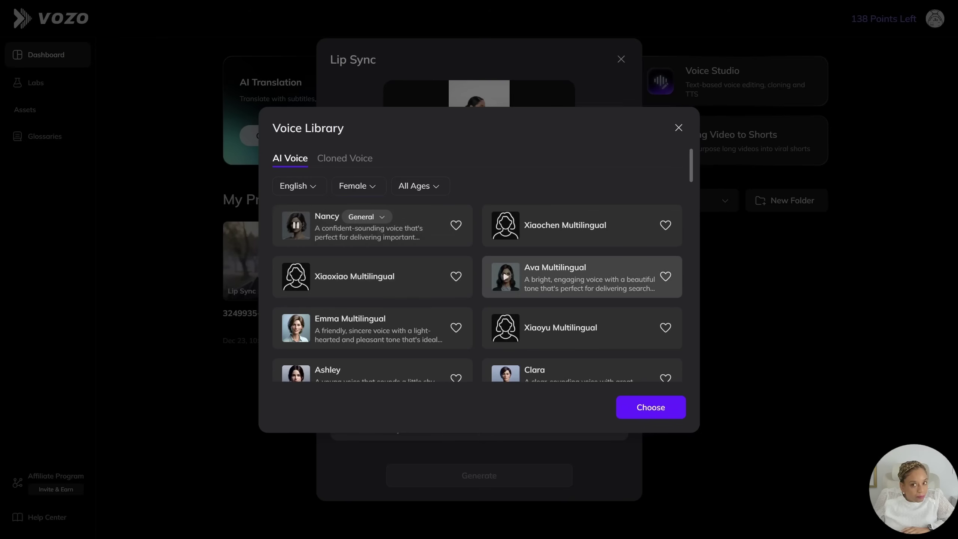
scroll(377, 264, "down", 3)
left_click(295, 263)
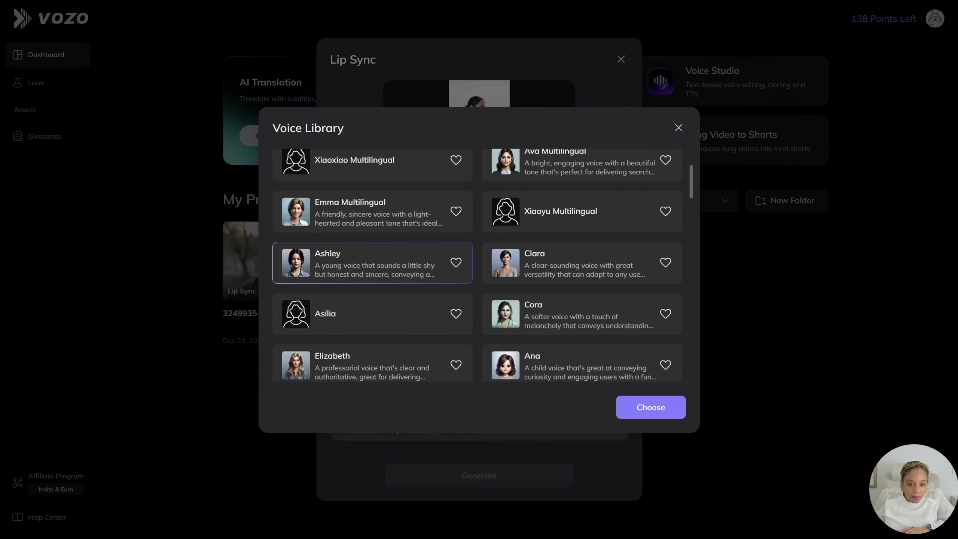
left_click(651, 407)
Step: Enter the script "Check out my new fitness gear from Wealth and Wellness. It's available now!" and set Only 1 Face
type("Check out my new fitness gear from Wealth and Wellness. It's available now!")
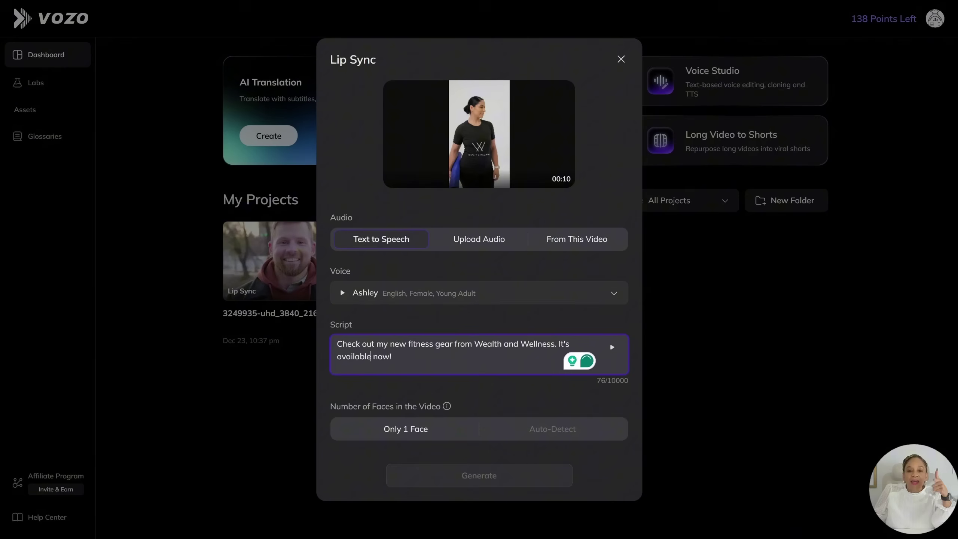
left_click(405, 428)
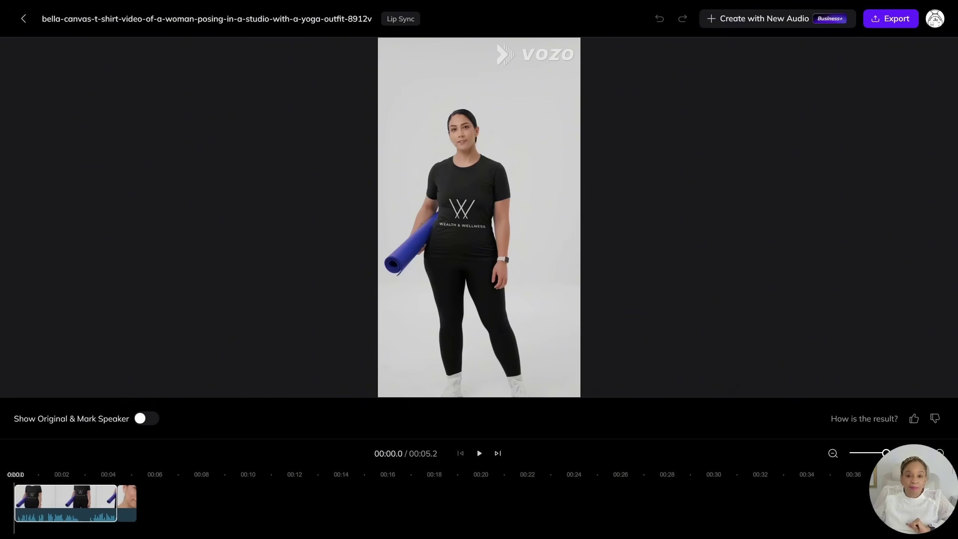
Step: Play the generated yoga outfit lip sync video through and export it
left_click(479, 453)
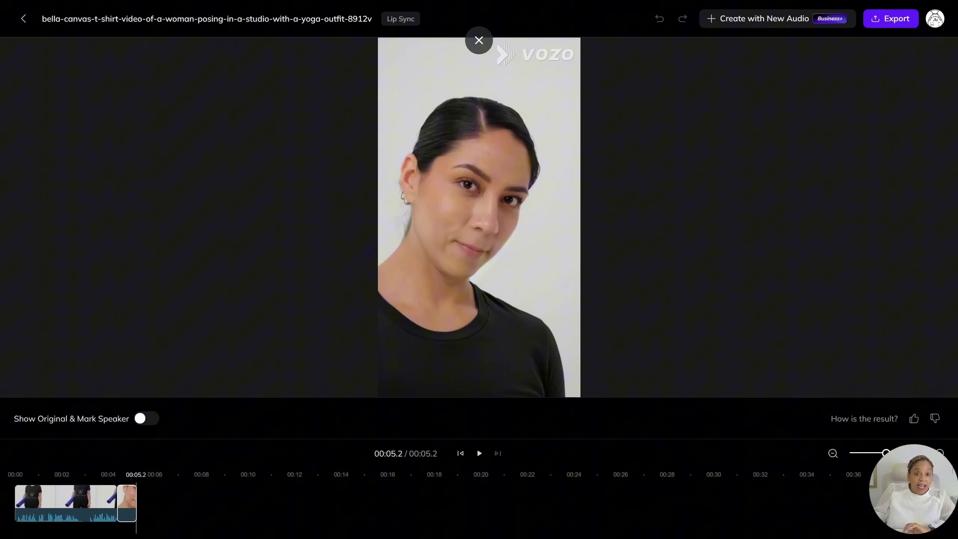
left_click(891, 18)
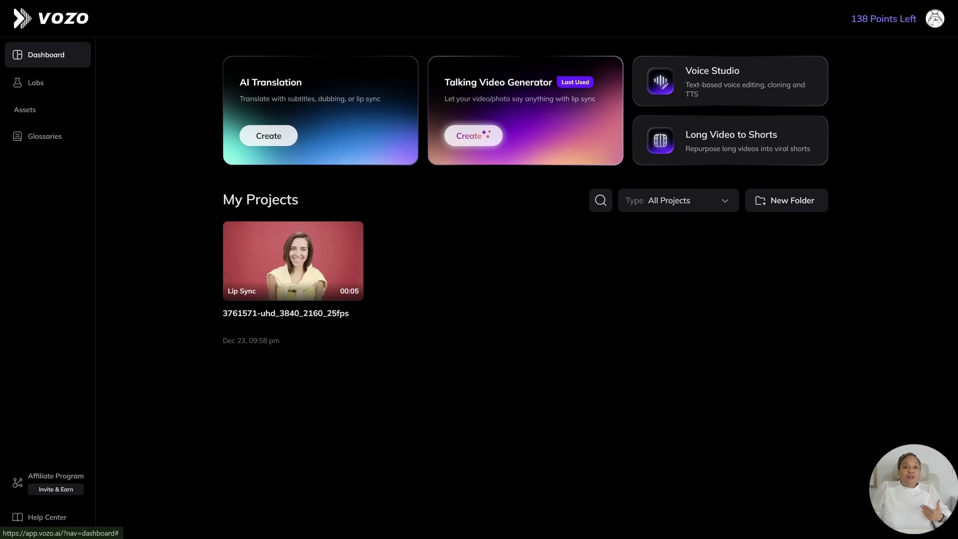
Step: Set up another lip sync project with the coffee mug video and choose a different voice from the voice library
left_click(473, 135)
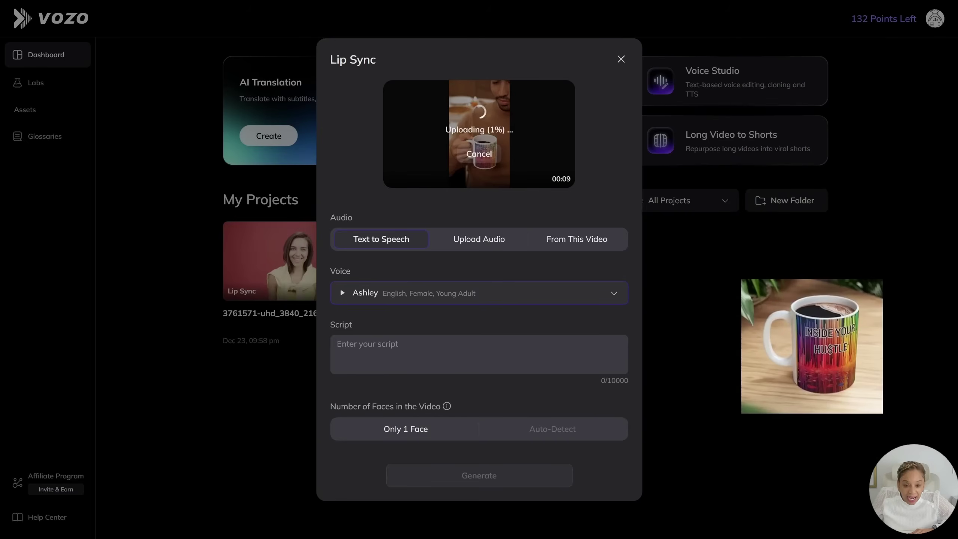
left_click(479, 293)
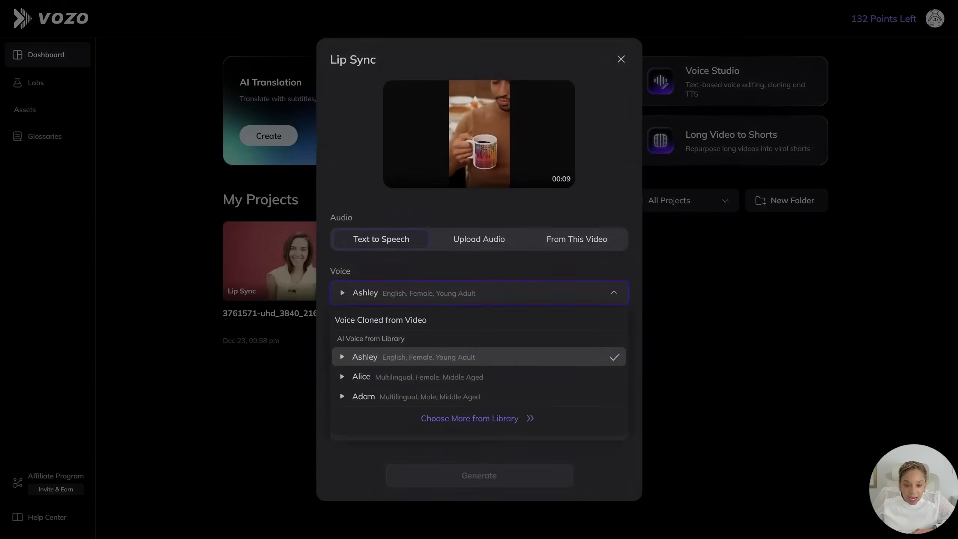
scroll(373, 279, "down", 5)
left_click(296, 299)
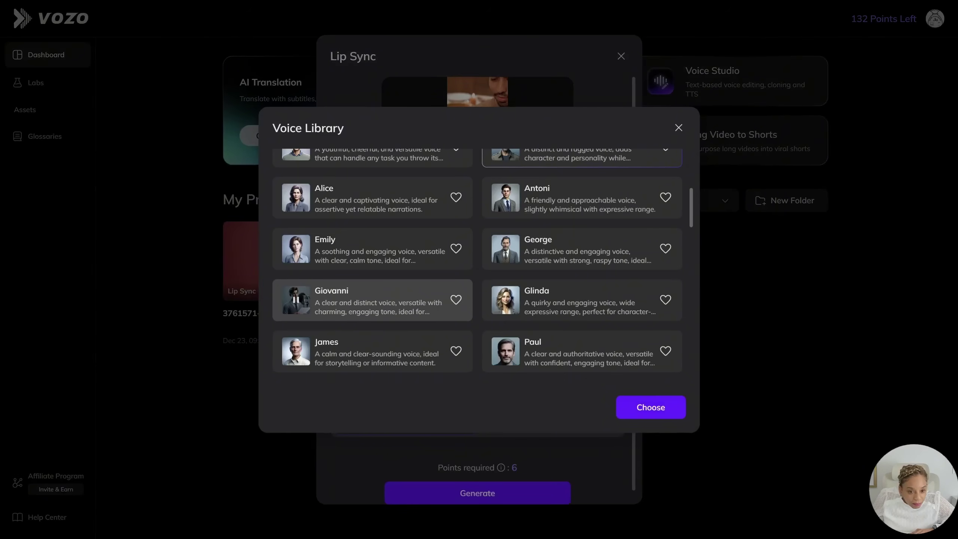
left_click(651, 407)
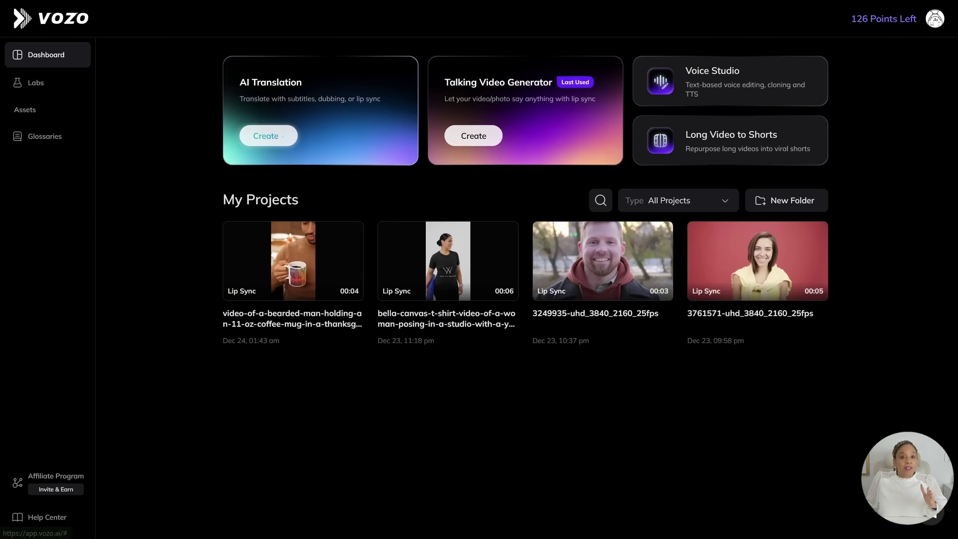
Step: Start a Translate & Dub project and review the comparison of the VoiceREAL and VoiceLITE voice models
left_click(268, 135)
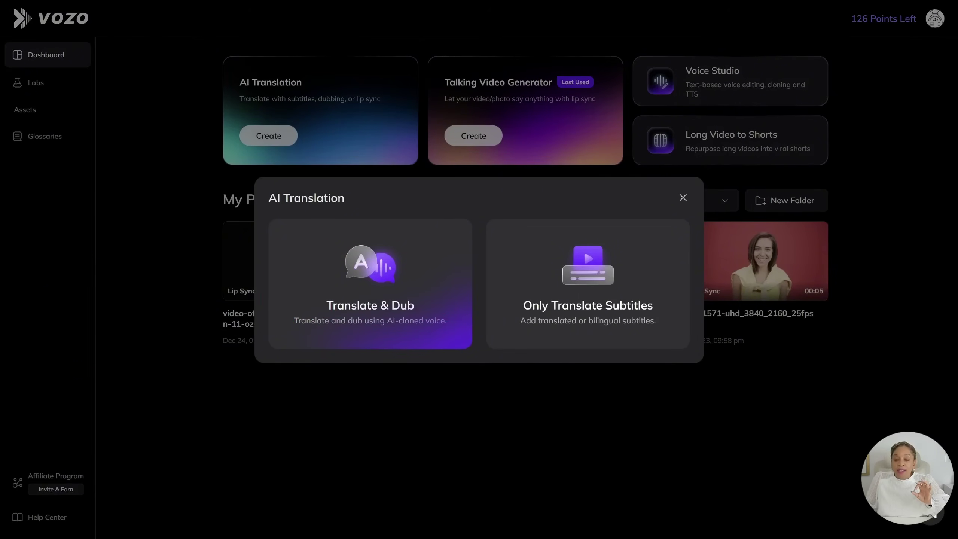
left_click(370, 283)
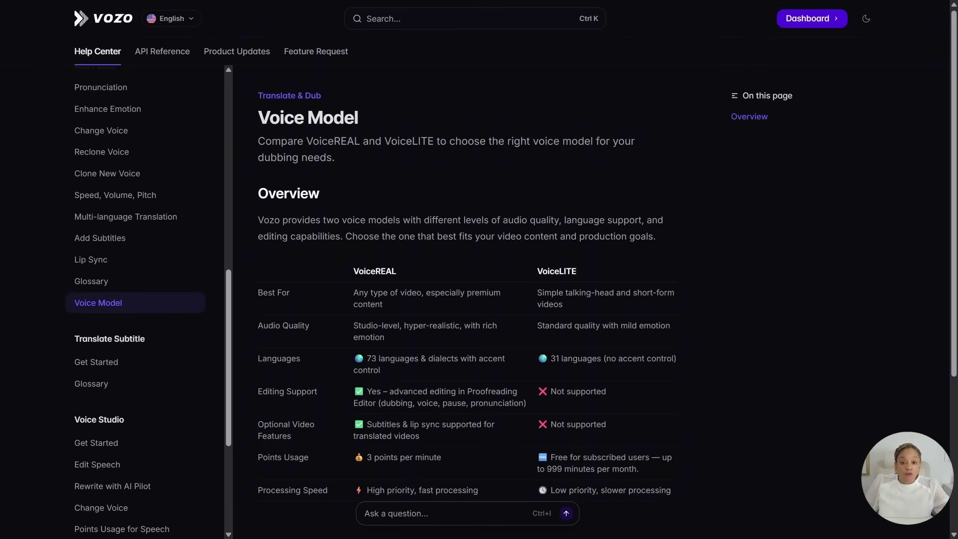
scroll(468, 283, "down", 2)
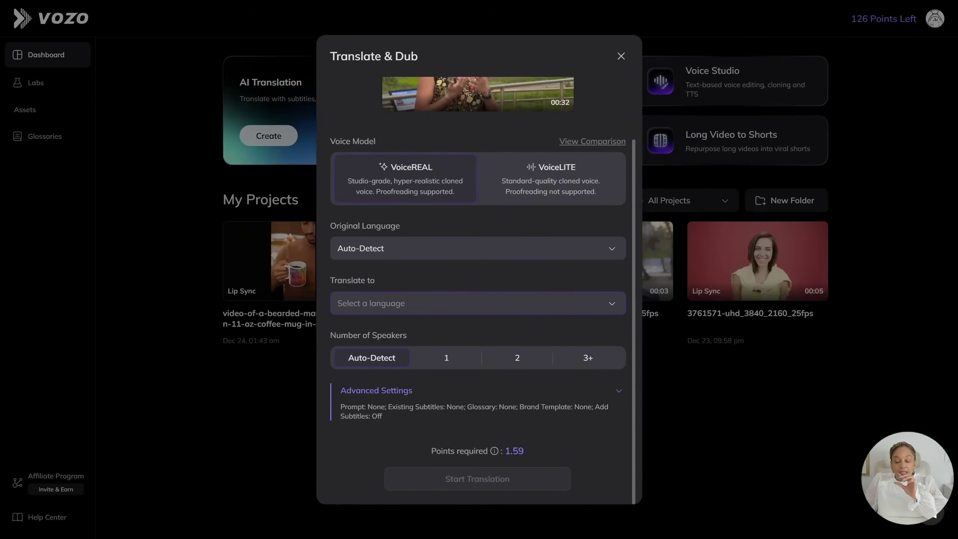
Step: Set the language to translate the video into to English
left_click(477, 303)
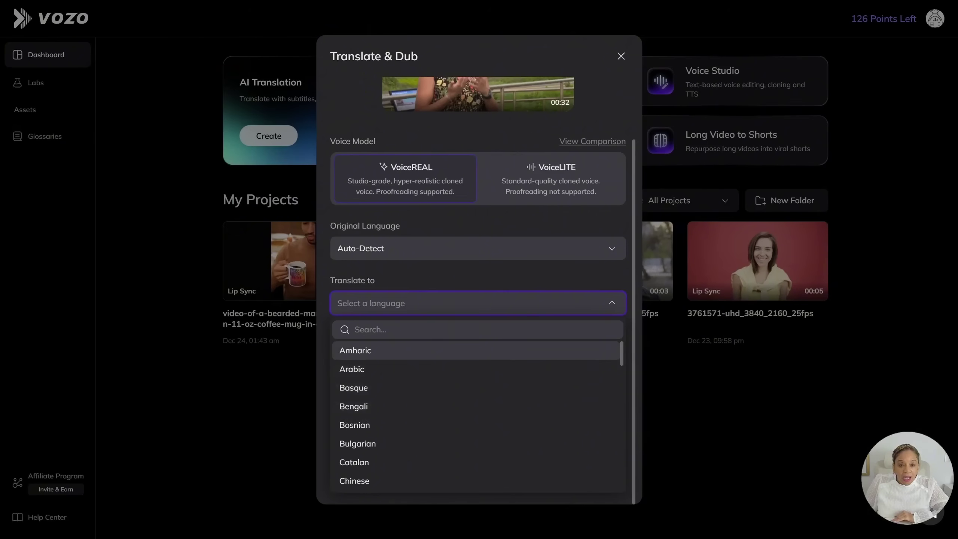
type("eng")
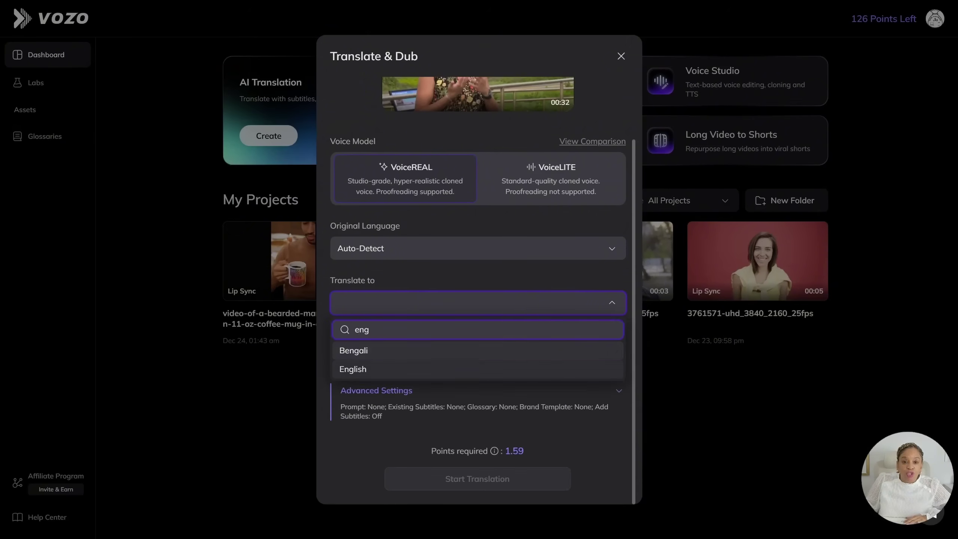
left_click(354, 368)
Step: Set the accent to English (United States) with 2 speakers and start the translation
left_click(554, 303)
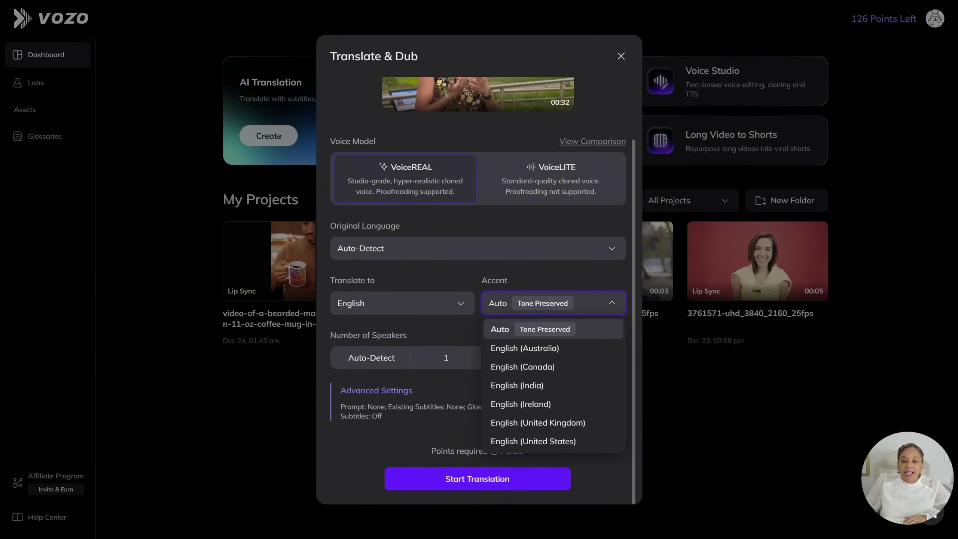
left_click(532, 441)
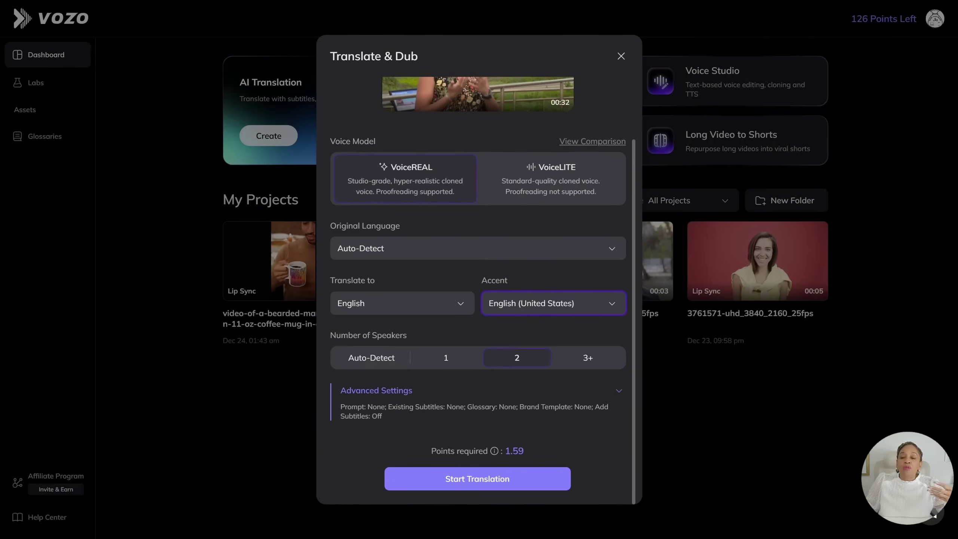
left_click(478, 479)
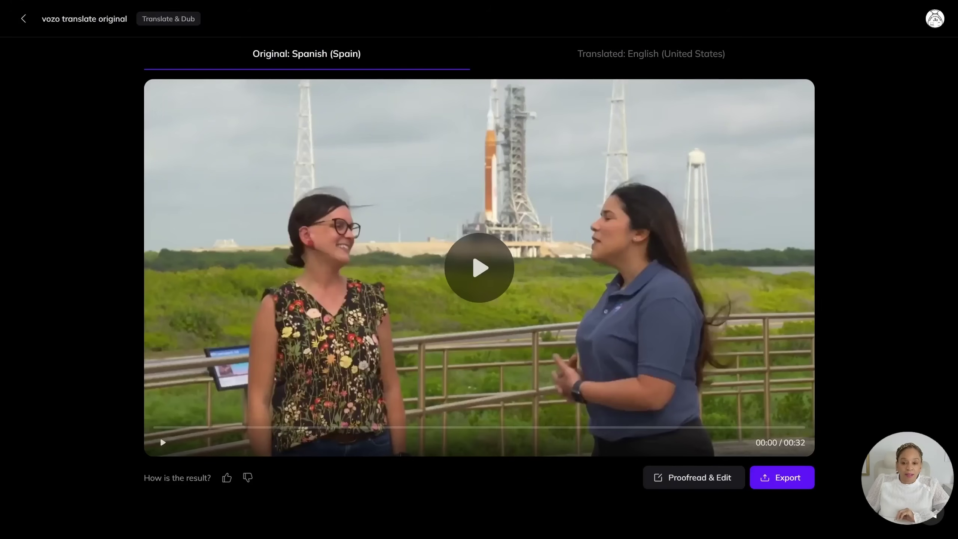
Step: Play the original Spanish video, and switch to the translated English (United States) version to compare them
key("space")
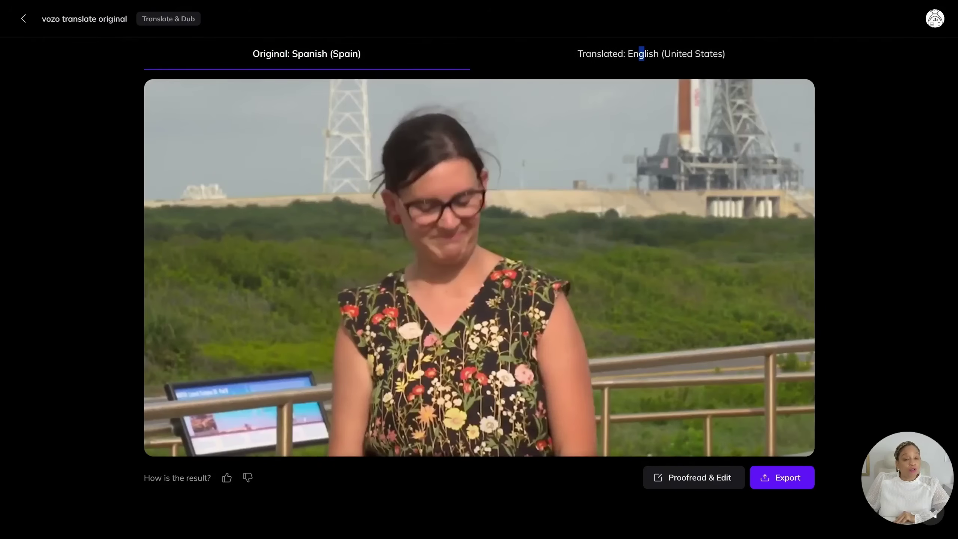
left_click(640, 53)
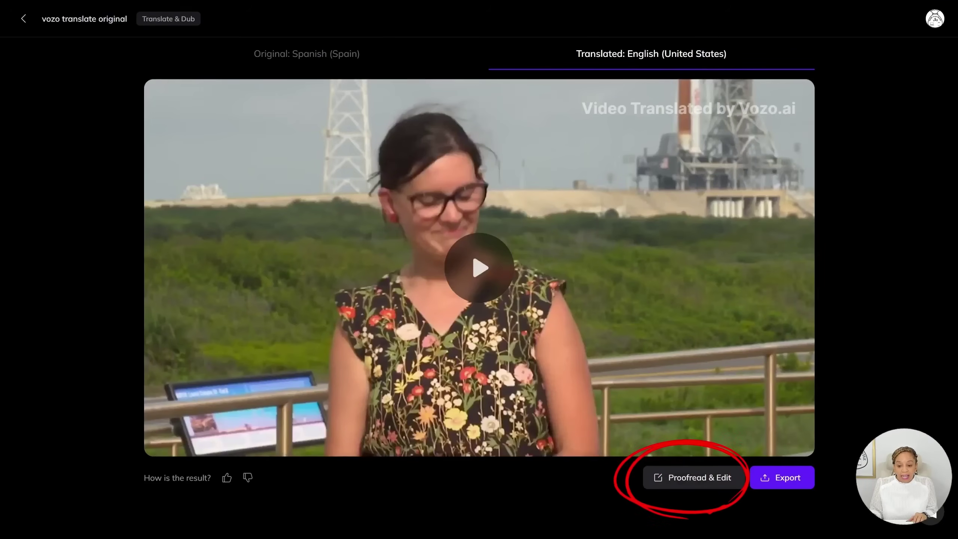
Step: Open the translation for proofreading and play the second line in both Spanish and English
left_click(693, 478)
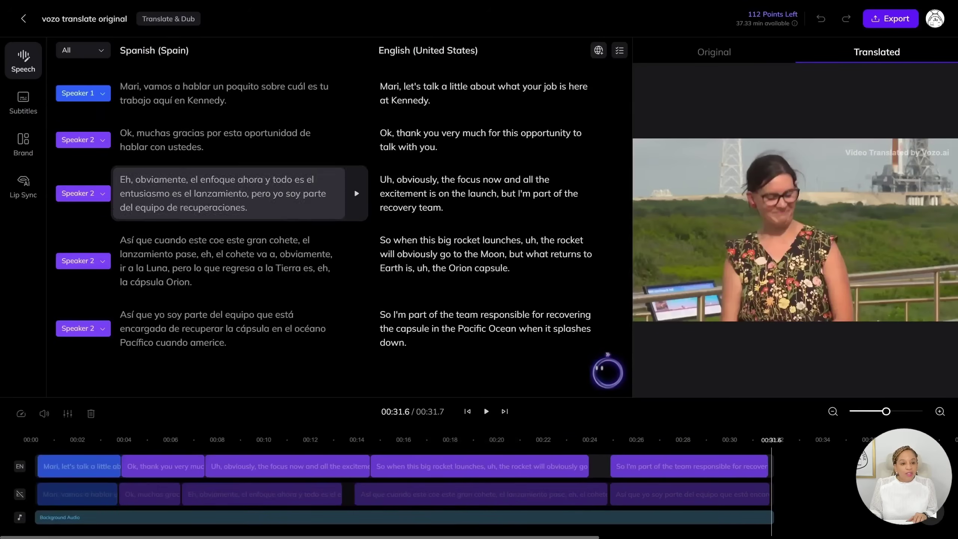
left_click(356, 140)
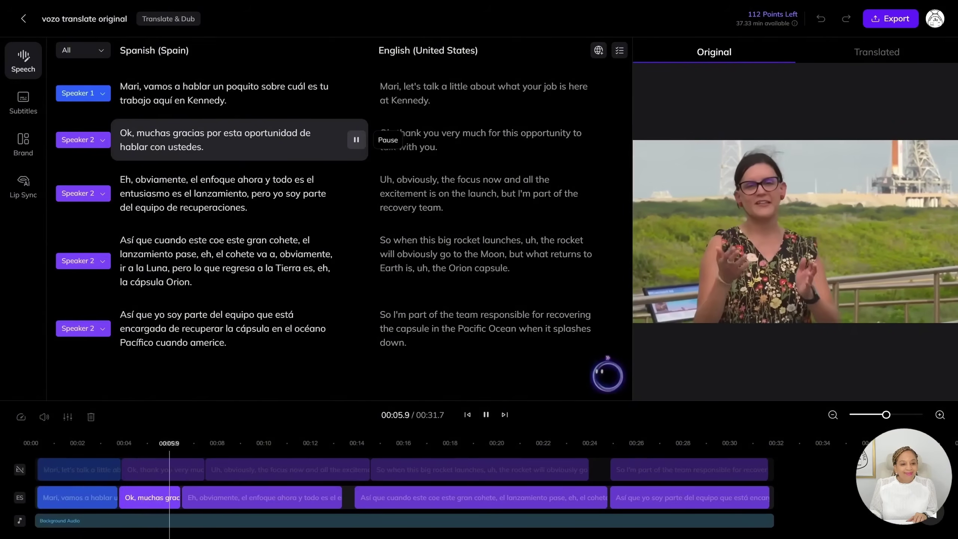
left_click(616, 139)
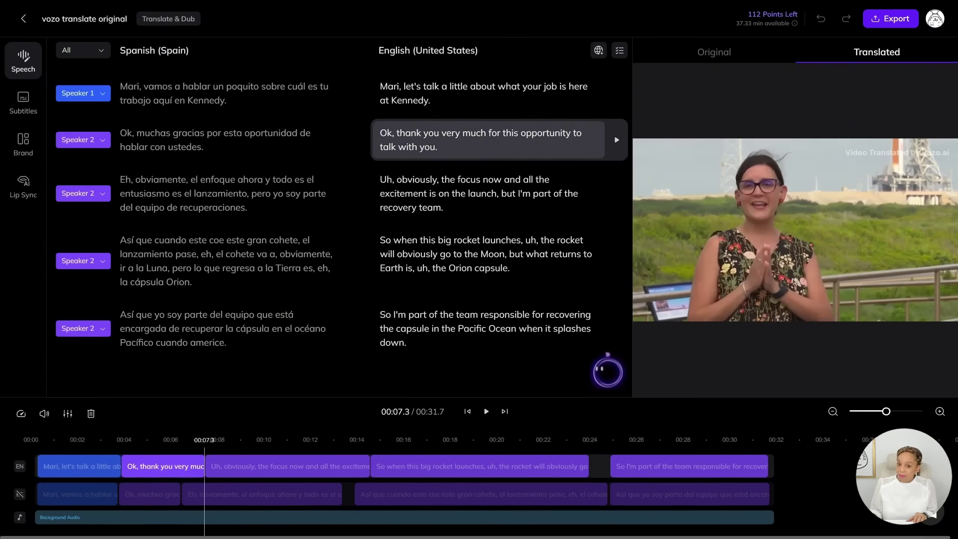
Step: Reword the second English line to "Ok, thank you so much for this opportunity to talk to you."
left_click(460, 134)
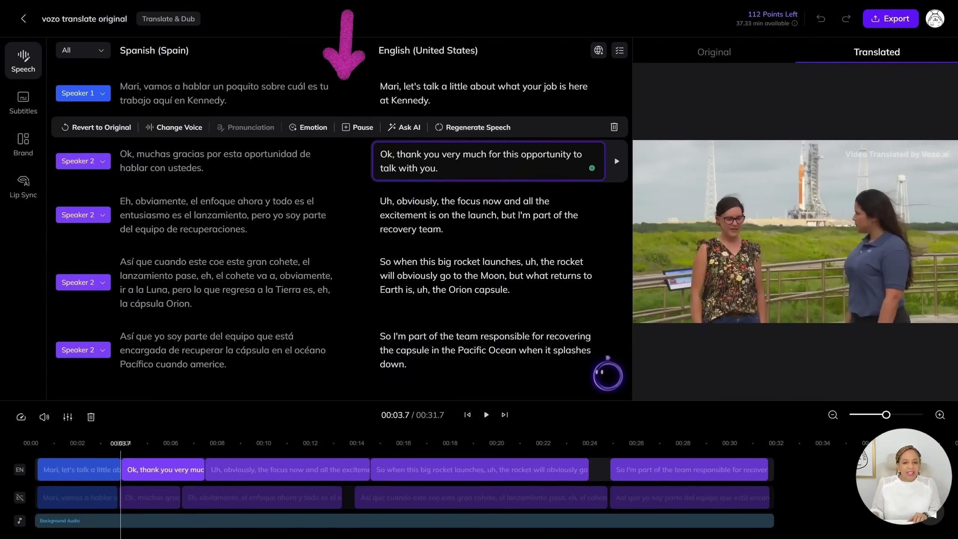
key("BackSpace")
key("BackSpace")
key("BackSpace")
key("BackSpace")
type("sp")
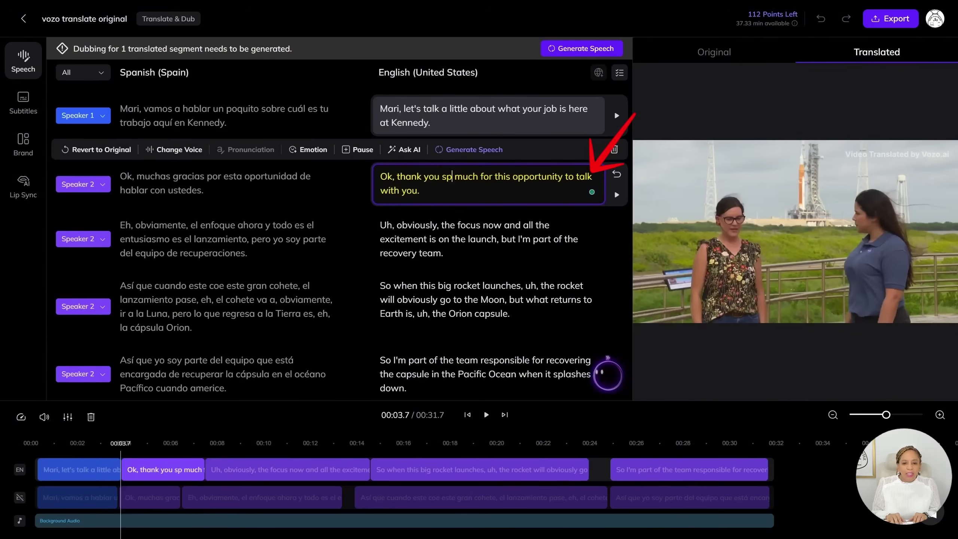
key("BackSpace")
type("o")
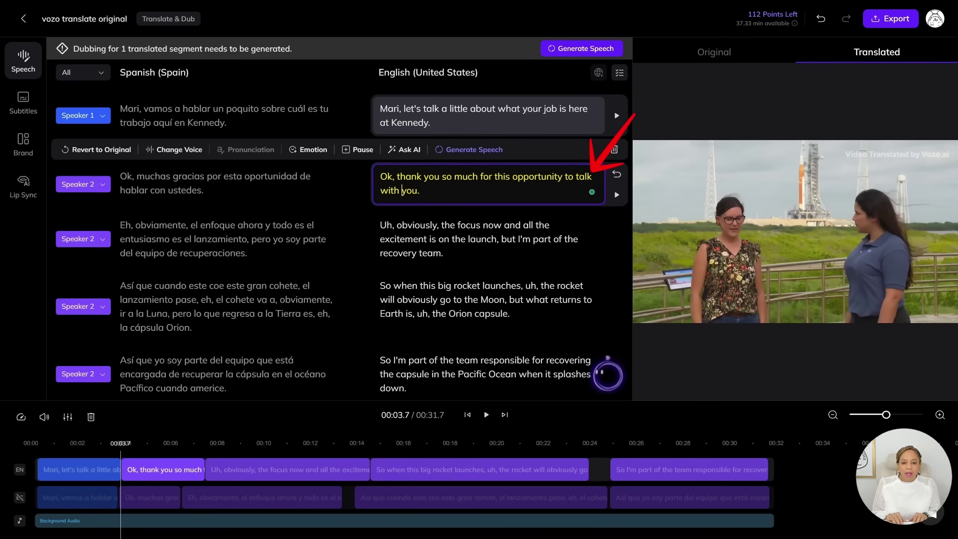
key("BackSpace")
key("BackSpace")
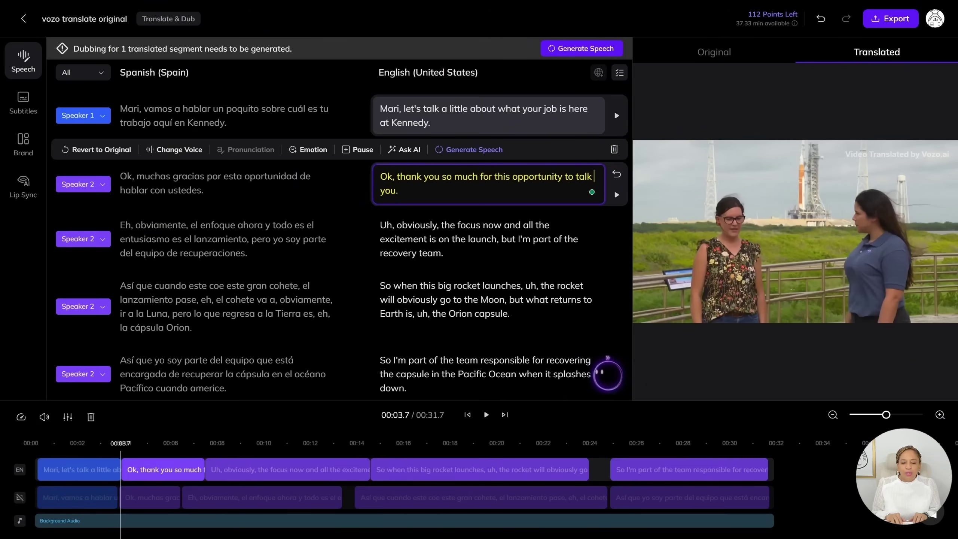
type("to")
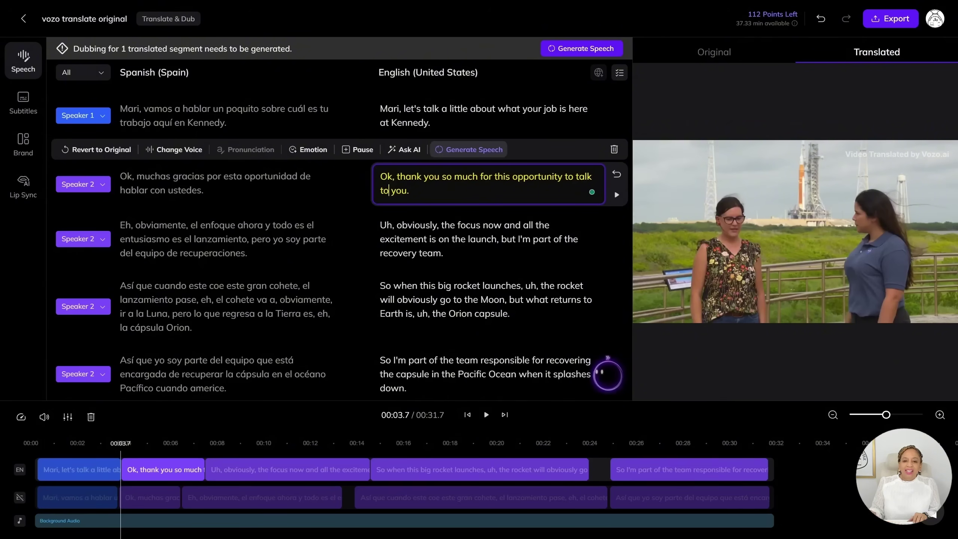
Step: Generate new speech for the reworded second line and play it back to check the dubbing
left_click(474, 150)
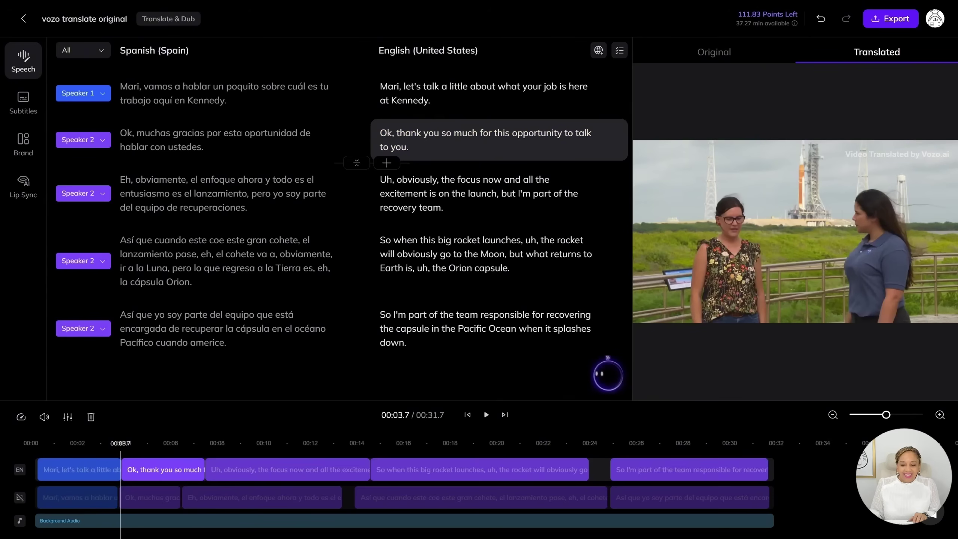
left_click(615, 139)
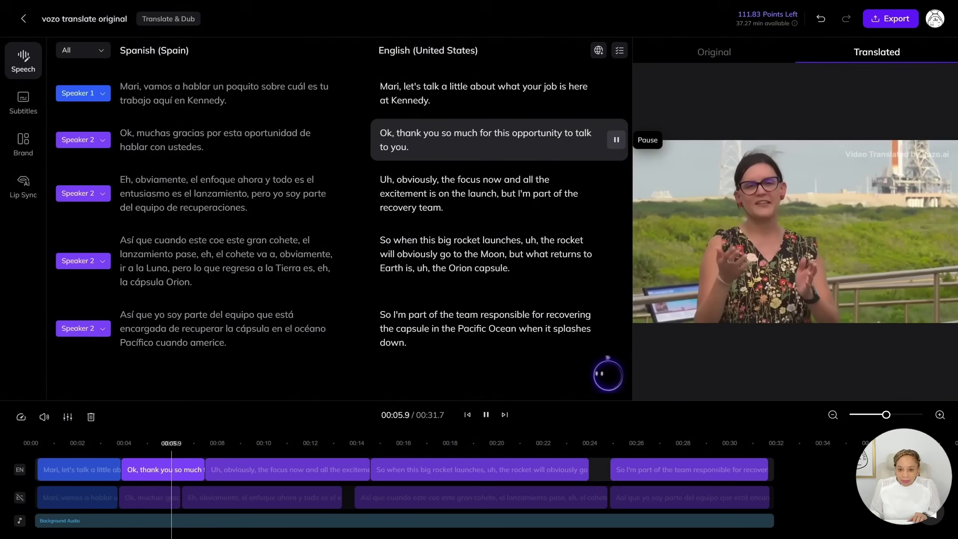
left_click(485, 414)
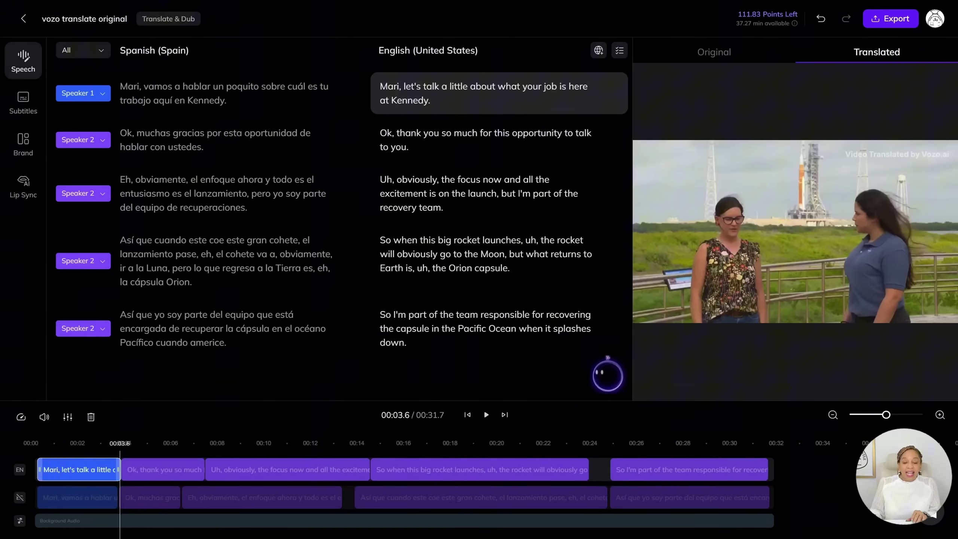
Step: Add subtitles in the translated language and move the subtitle box down to the lower part of the video frame
left_click(22, 102)
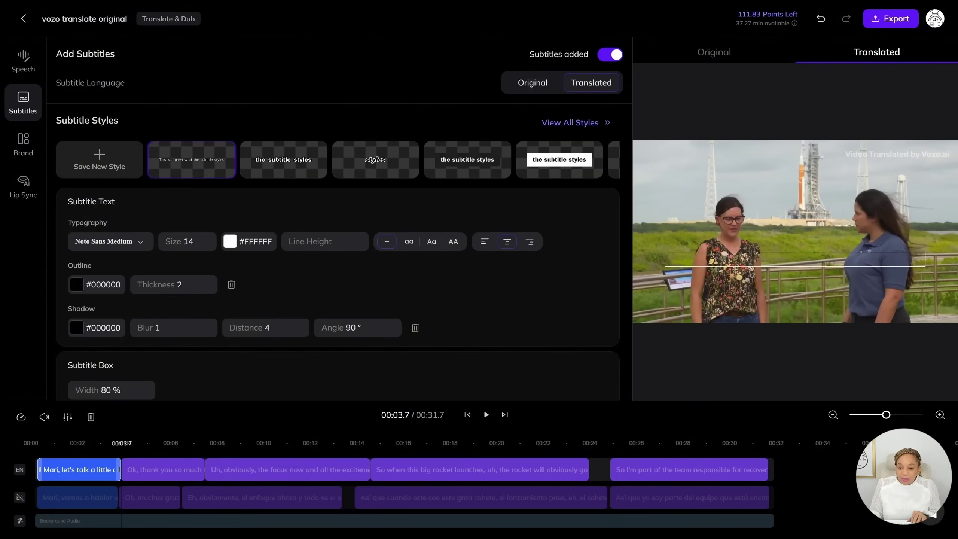
left_click_drag(925, 260, 925, 302)
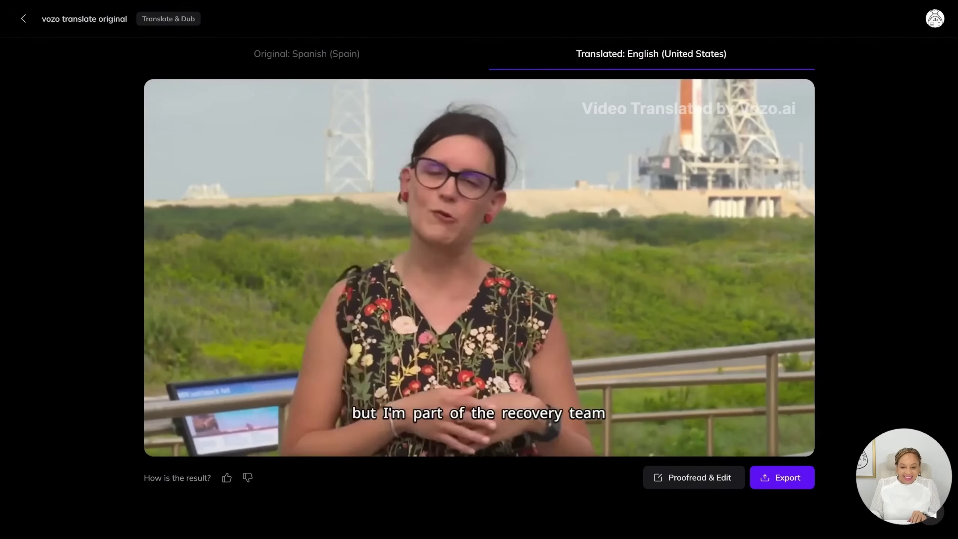
Step: Switch the playing subtitled result to the original Spanish (Spain) version for comparison
left_click(307, 53)
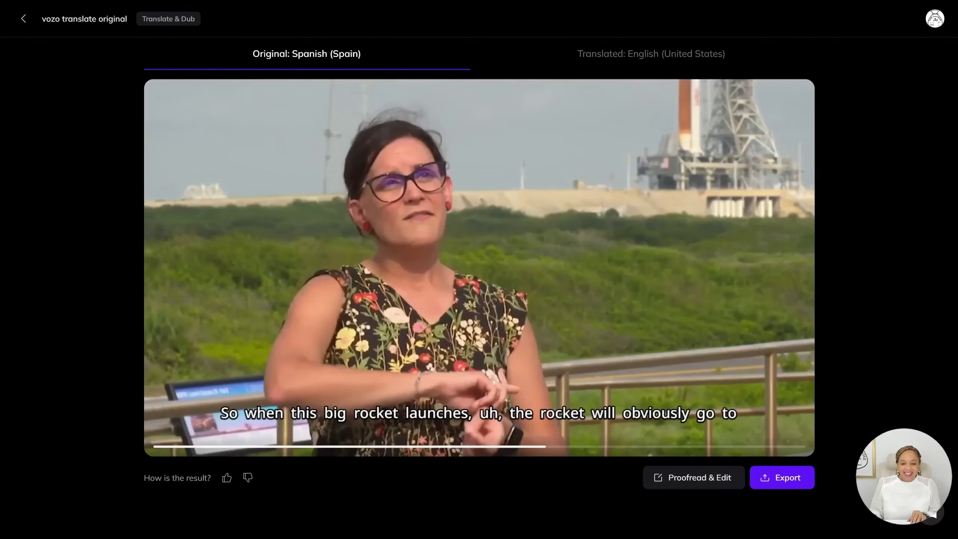